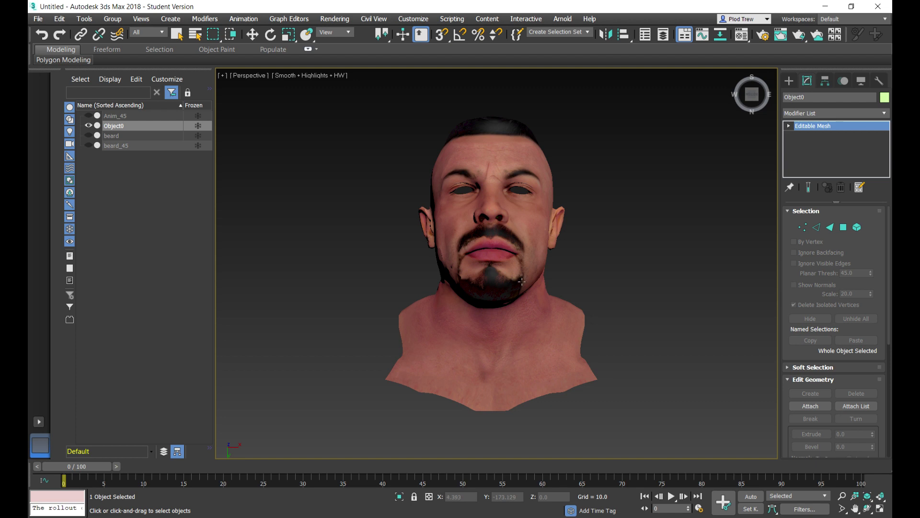
# View beard mesh Object24 in 0000ddp.yobj, then reload the 22-object 0000.yobj wrestler.
pyautogui.hotkey('alt', 'Tab')
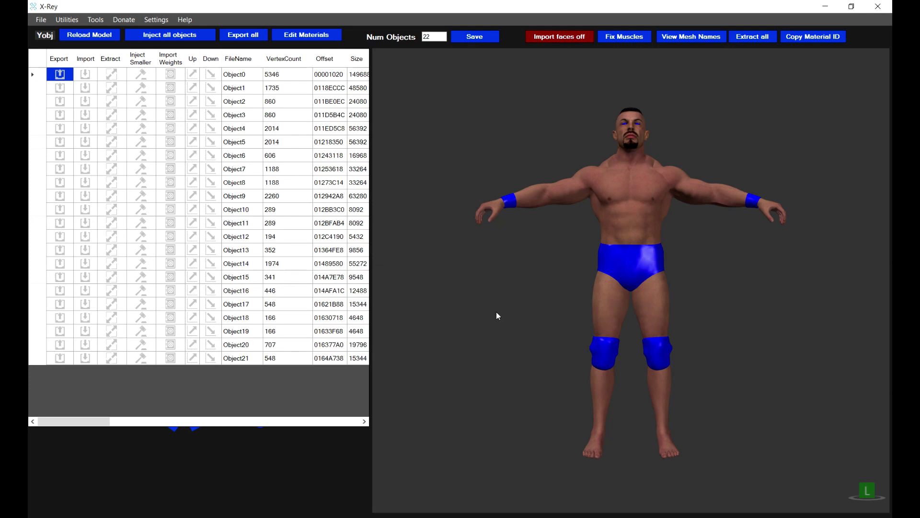
pyautogui.hotkey('ctrl', 'o')
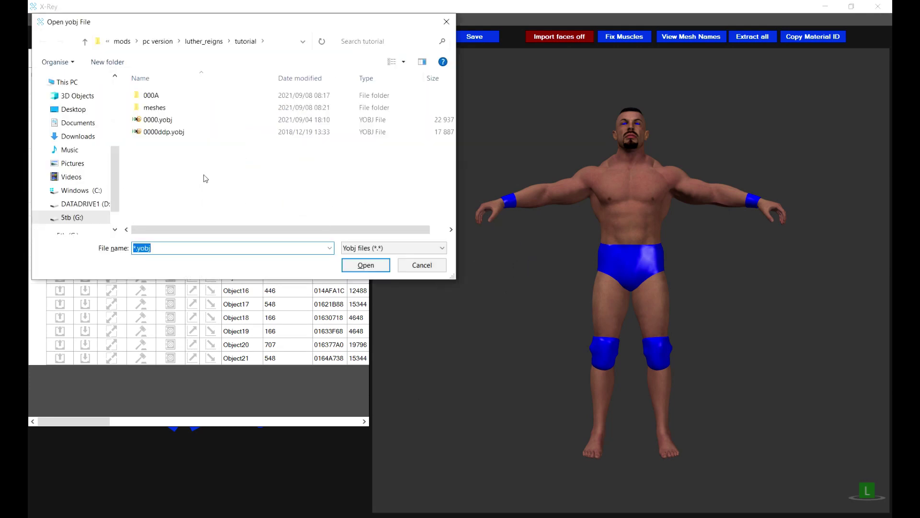
pyautogui.doubleClick(155, 132)
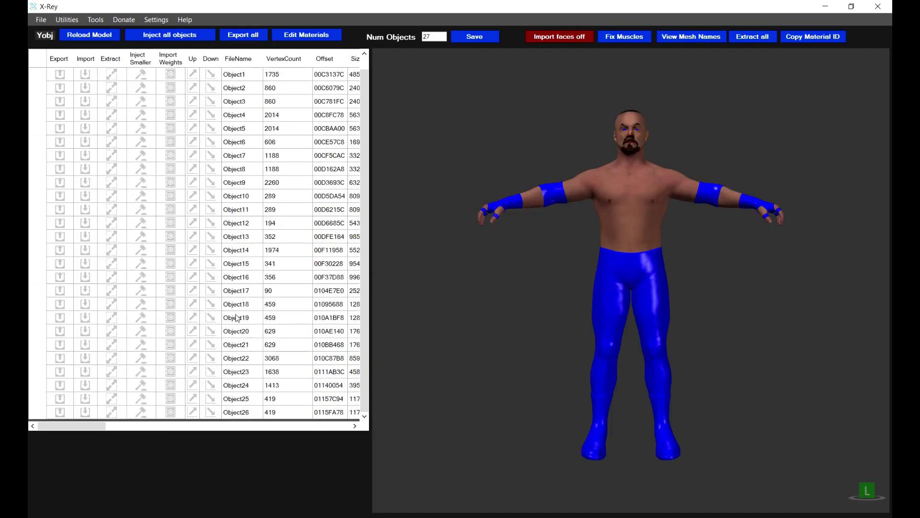
pyautogui.click(236, 304)
pyautogui.click(238, 386)
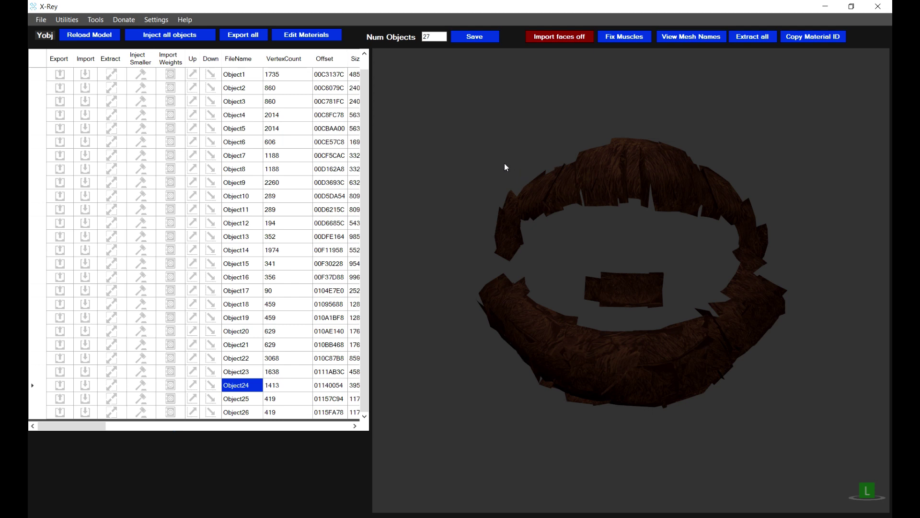
pyautogui.hotkey('ctrl', 'o')
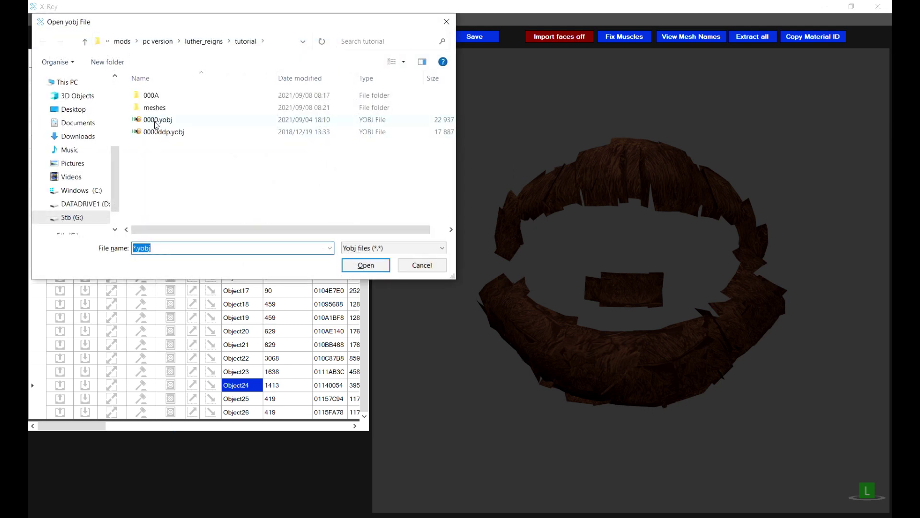
pyautogui.doubleClick(155, 120)
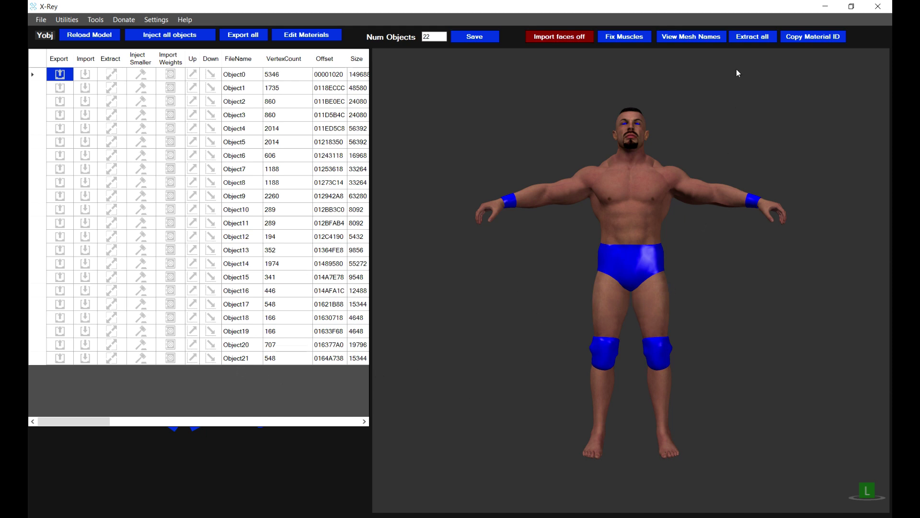
# Extract all 0000.yobj objects into the meshes folder and dismiss the success message.
pyautogui.click(743, 39)
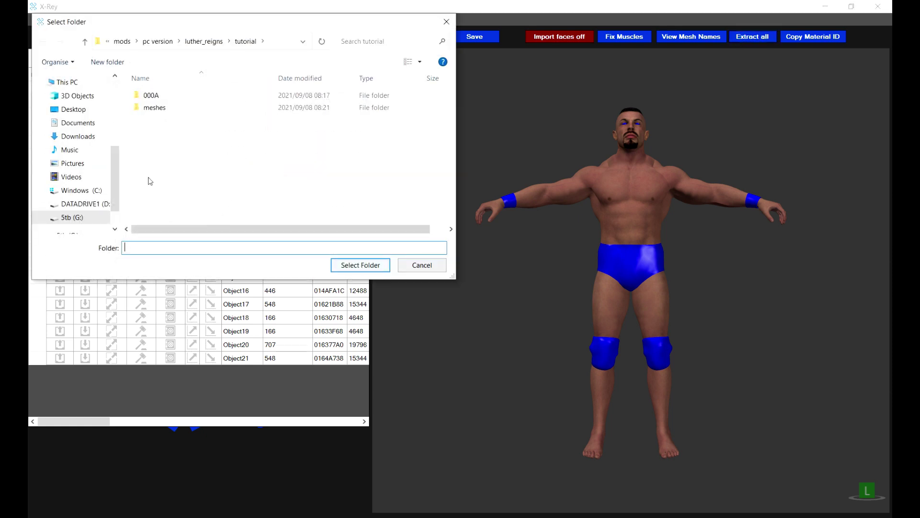
pyautogui.doubleClick(163, 113)
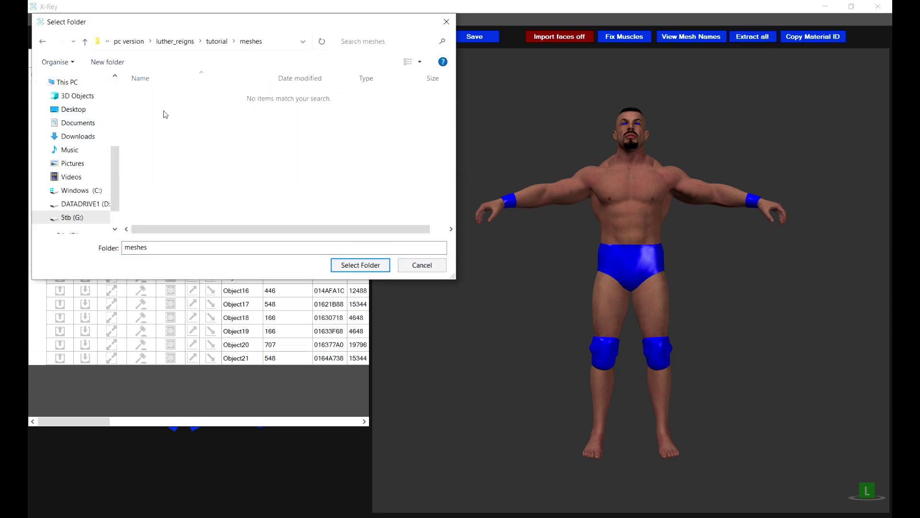
pyautogui.click(357, 266)
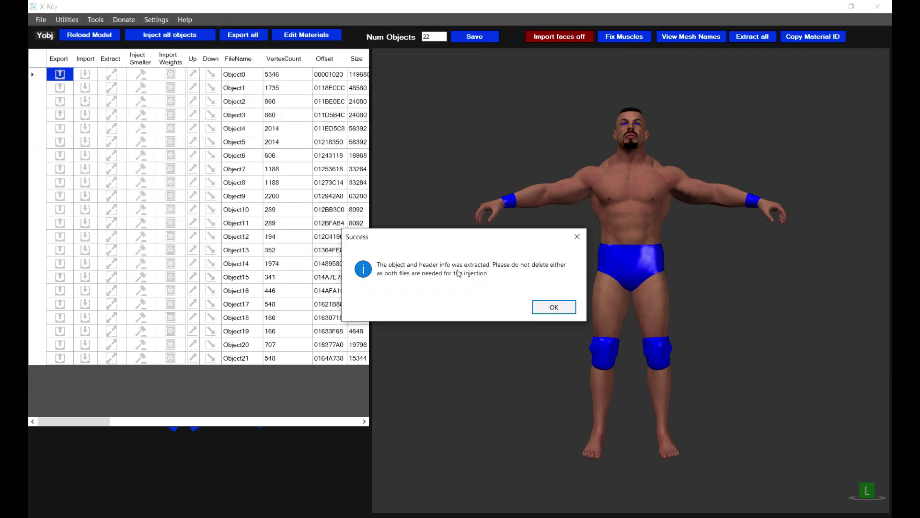
pyautogui.click(553, 307)
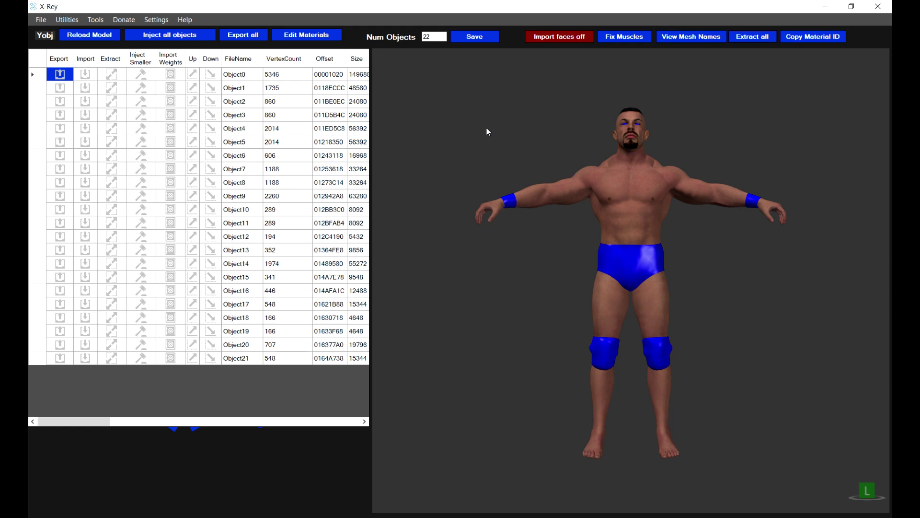
pyautogui.click(243, 359)
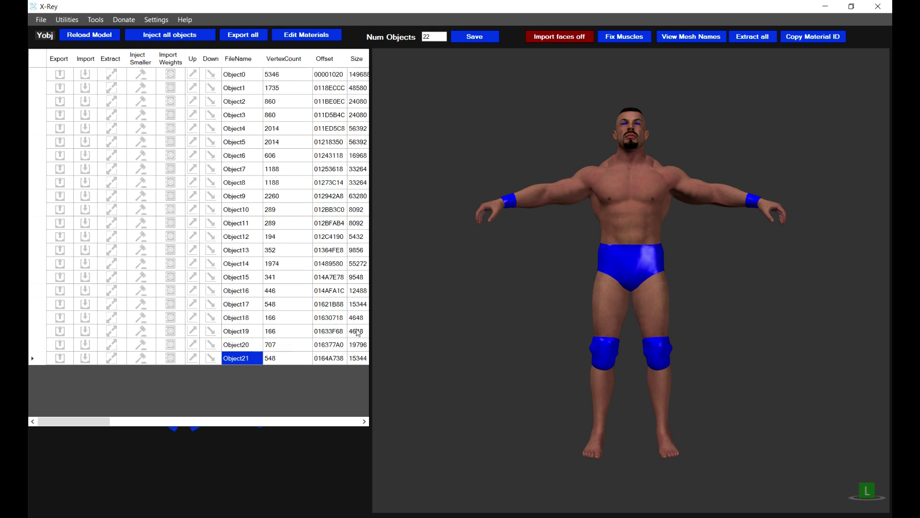
# Reopen 0000ddp.yobj from the tutorial folder and display the Object24 beard mesh alone.
pyautogui.hotkey('ctrl', 'o')
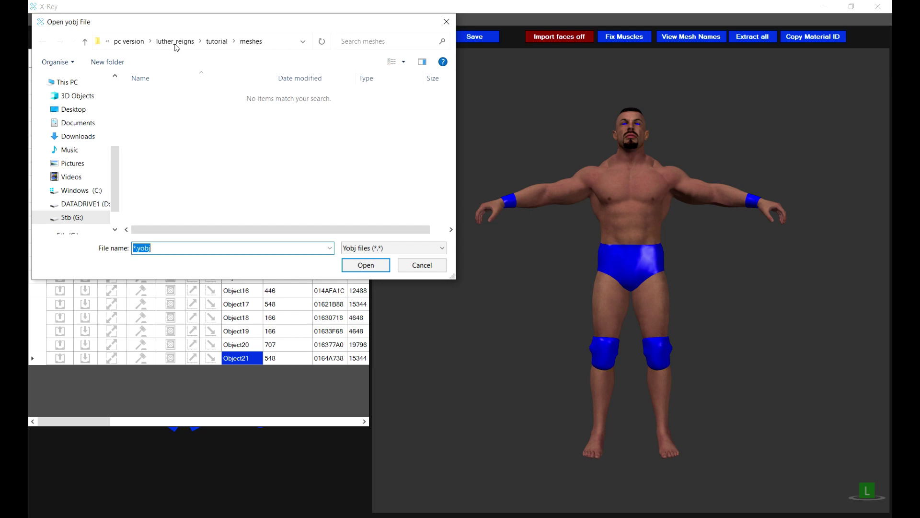
pyautogui.click(221, 42)
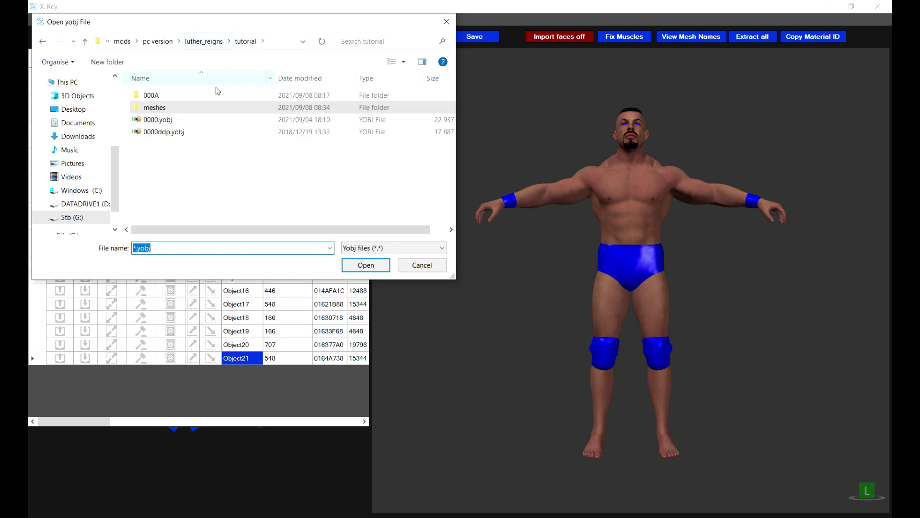
pyautogui.doubleClick(164, 132)
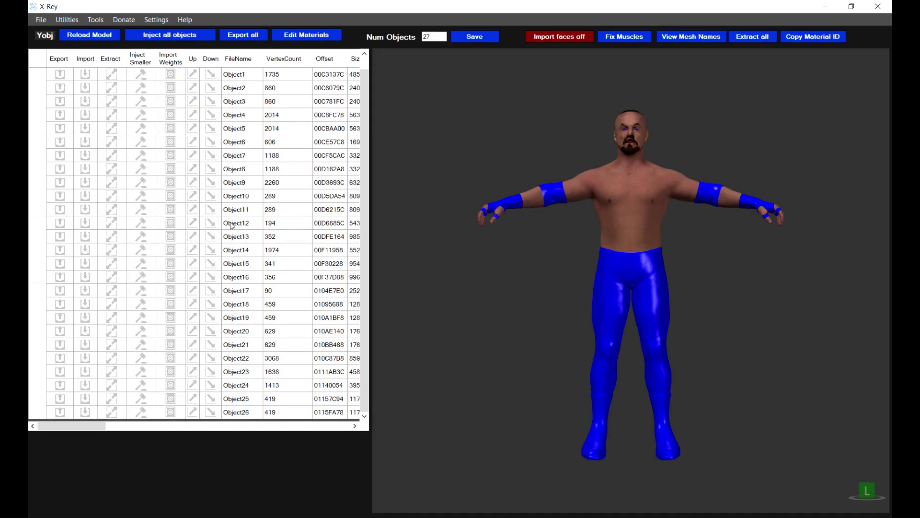
pyautogui.click(244, 387)
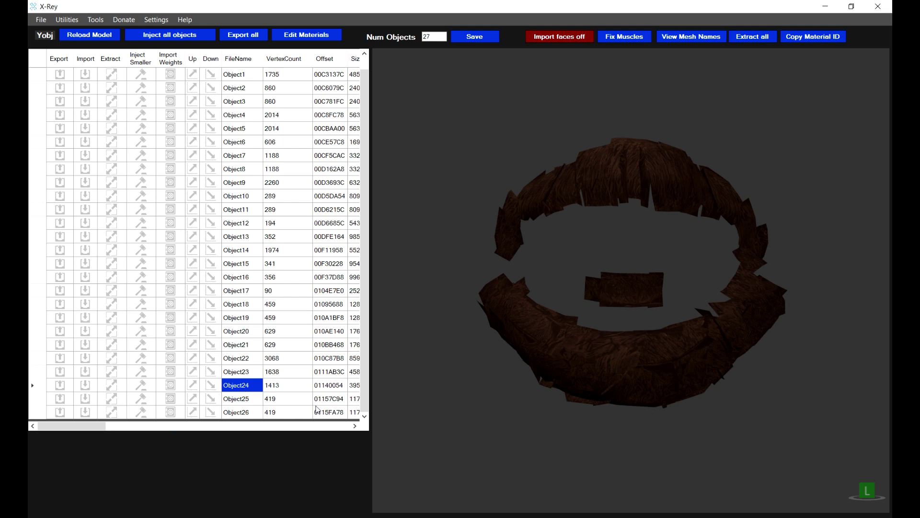
# Extract only Object24 into the meshes folder and dismiss the success message.
pyautogui.click(109, 386)
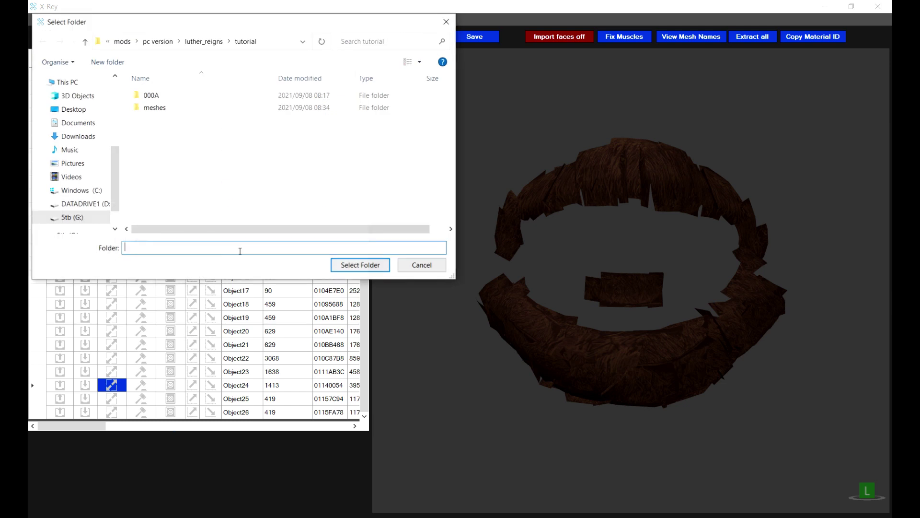
pyautogui.doubleClick(149, 108)
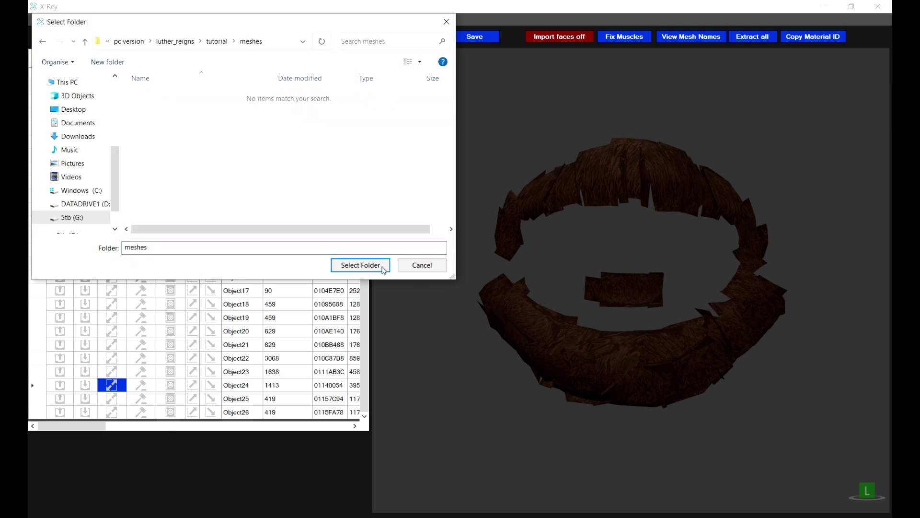
pyautogui.click(360, 265)
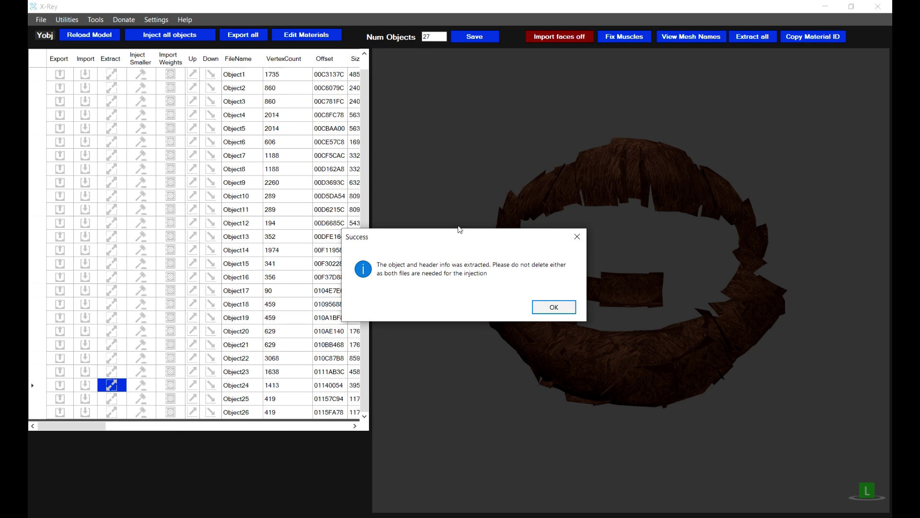
pyautogui.click(550, 306)
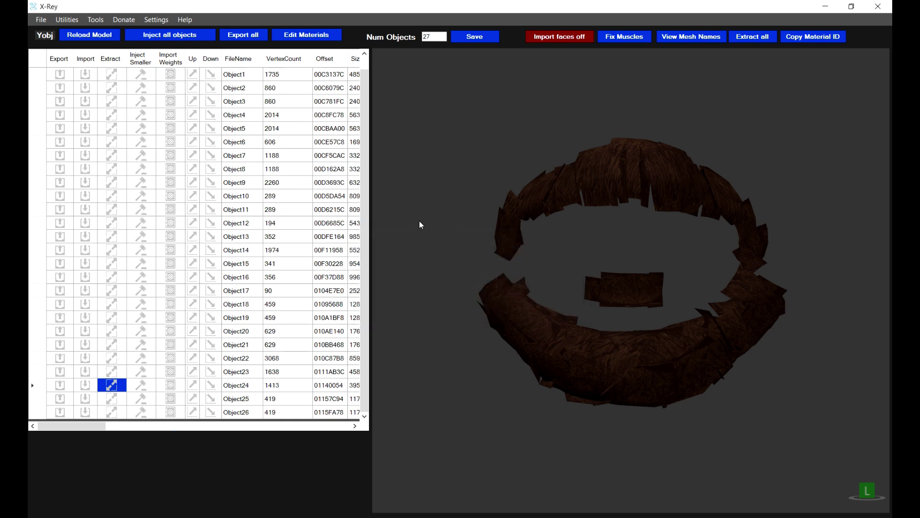
pyautogui.click(43, 21)
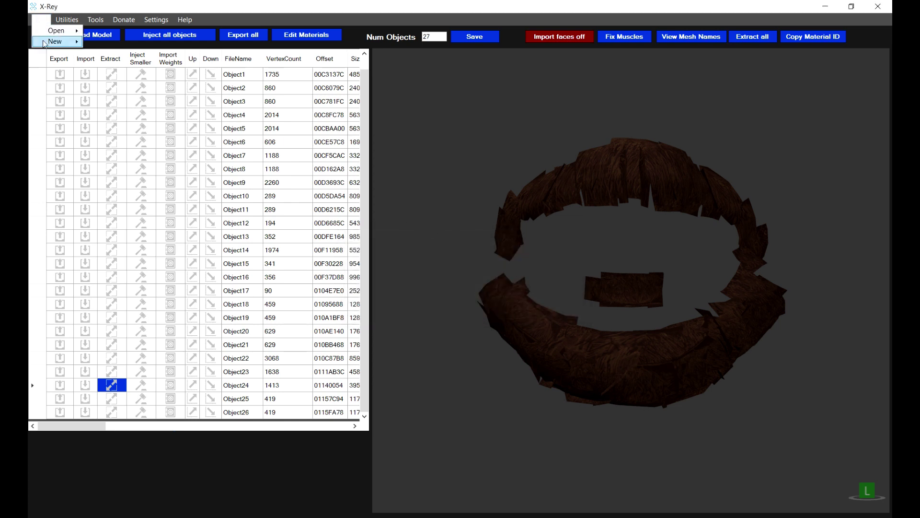
# Start a new PC yobj file using 0000.yobj as the template.
pyautogui.moveTo(44, 44)
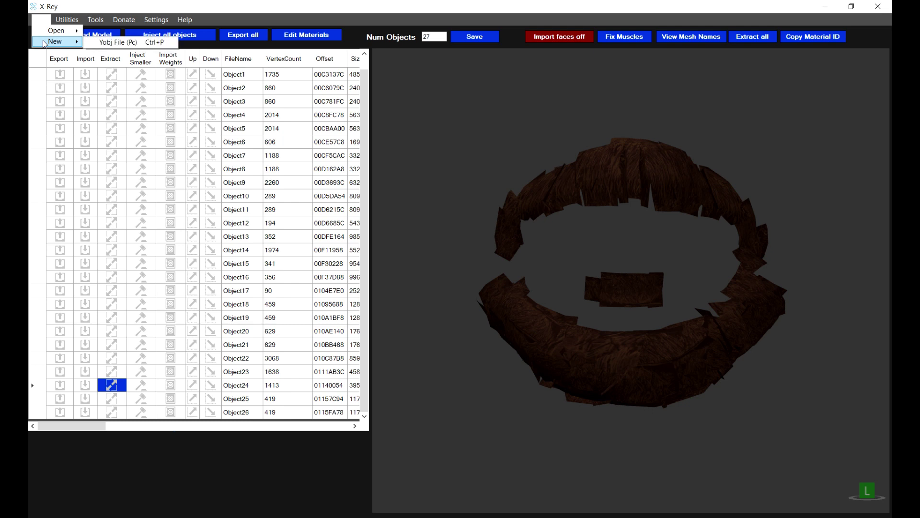
pyautogui.click(457, 147)
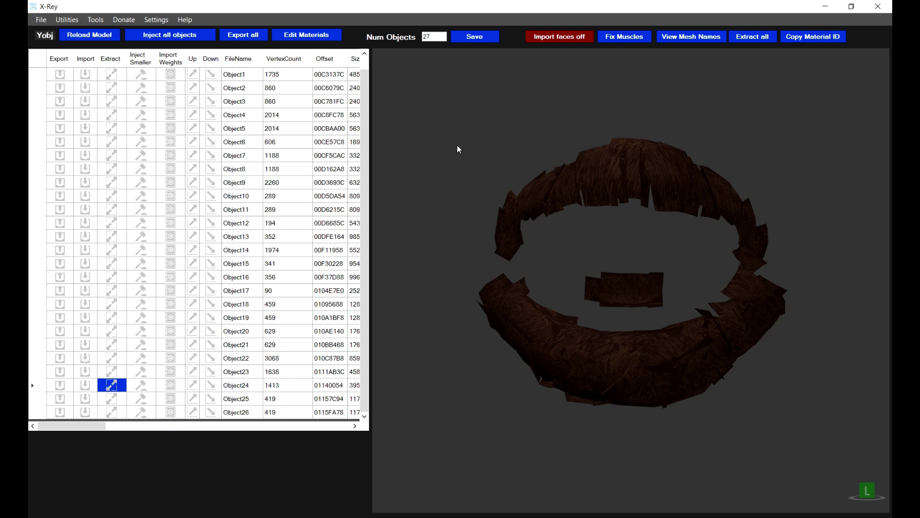
pyautogui.hotkey('ctrl', 'p')
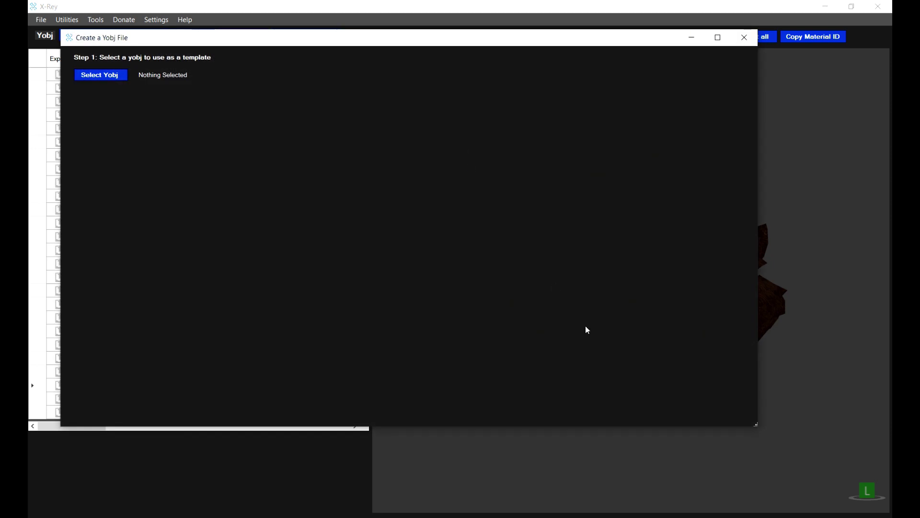
pyautogui.click(98, 76)
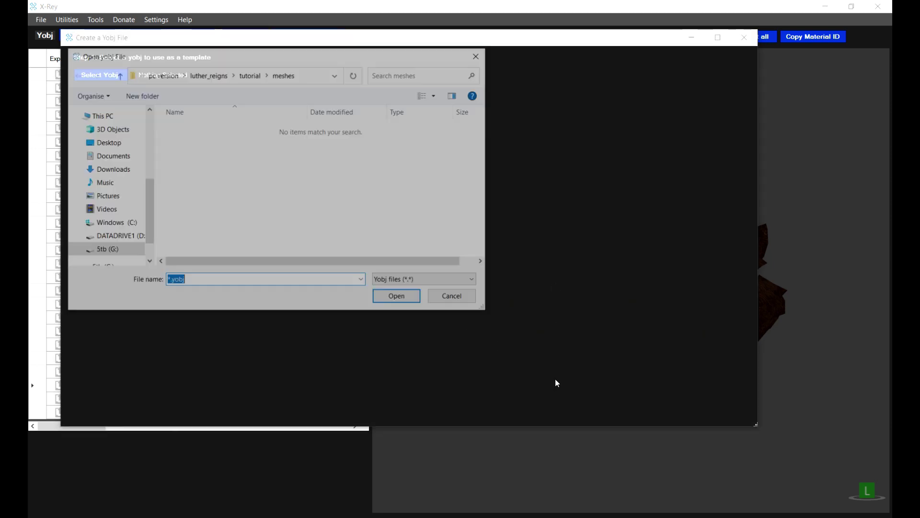
pyautogui.click(253, 77)
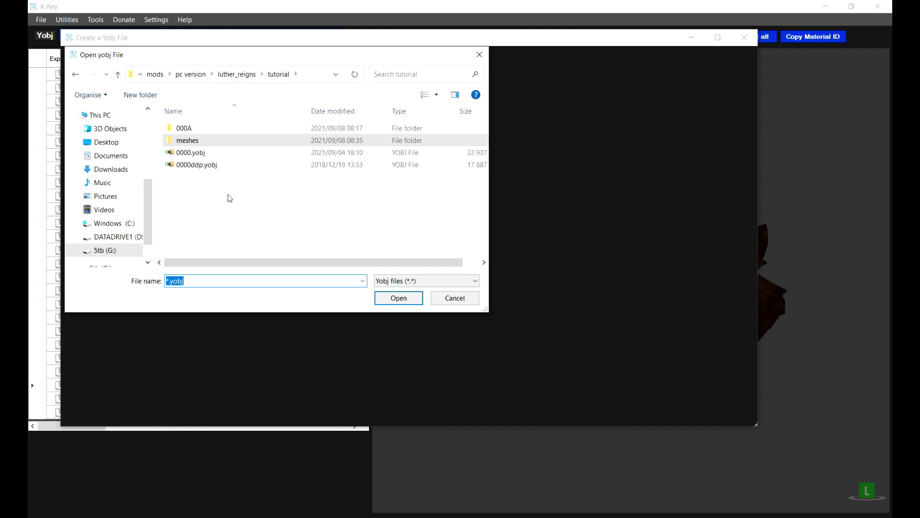
pyautogui.doubleClick(190, 153)
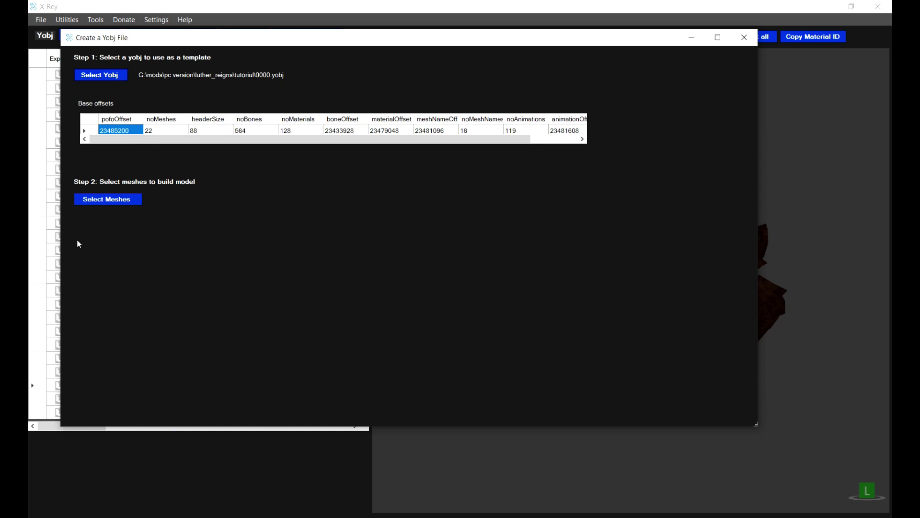
# Choose all extracted headerInfo files in the meshes folder, beard Object24 included, as the meshes.
pyautogui.click(85, 200)
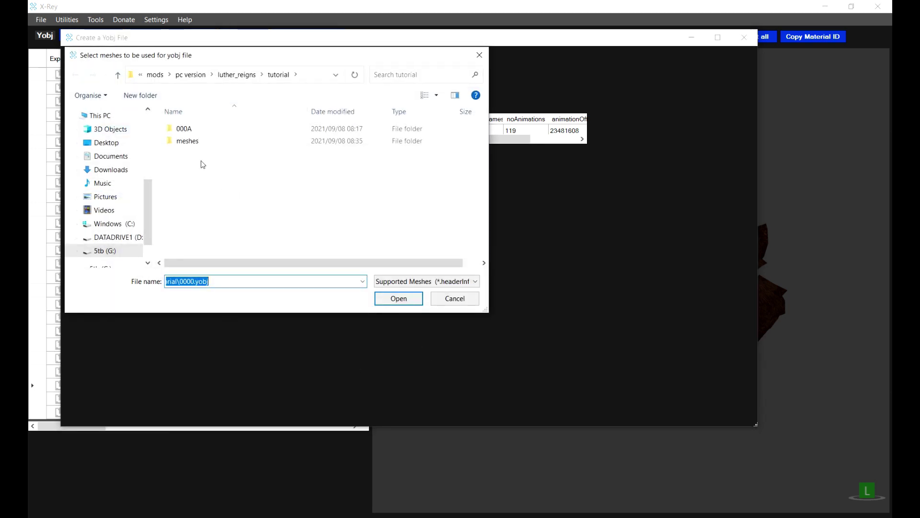
pyautogui.doubleClick(187, 144)
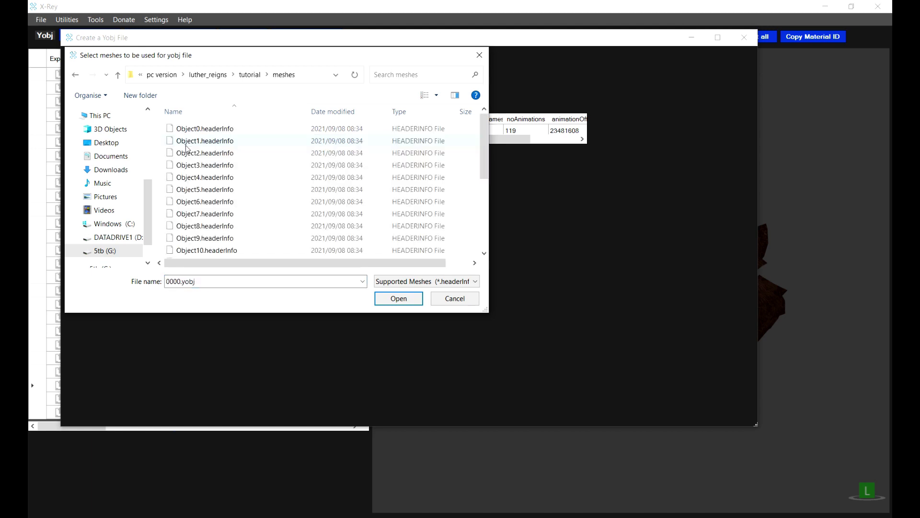
pyautogui.click(200, 132)
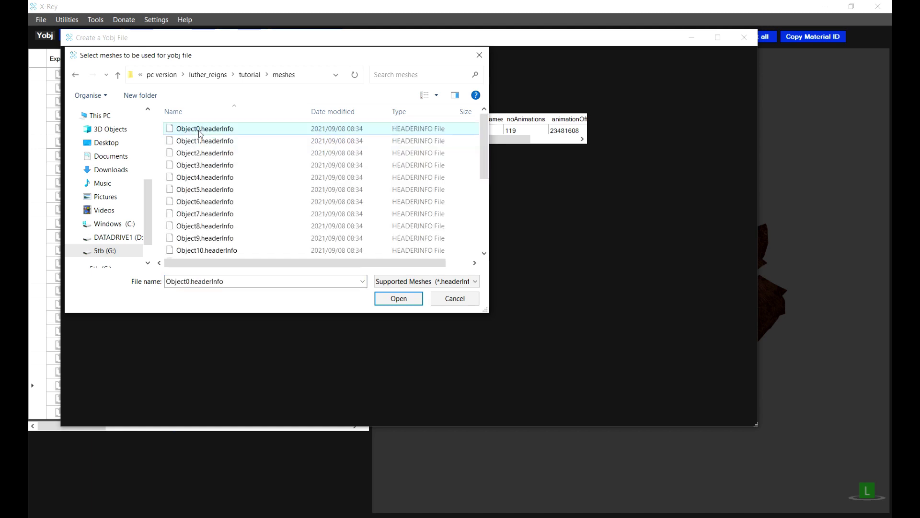
pyautogui.hotkey('ctrl', 'a')
pyautogui.scroll(-4, 412, 168)
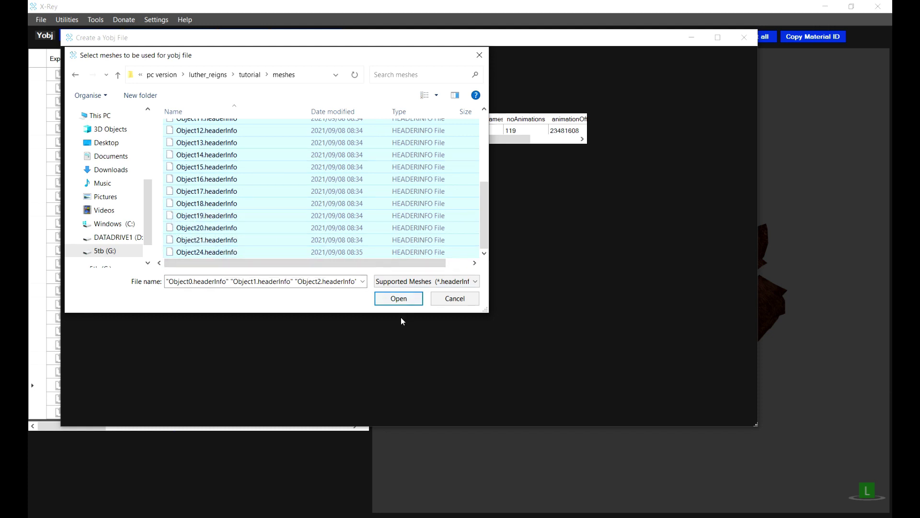
pyautogui.click(399, 299)
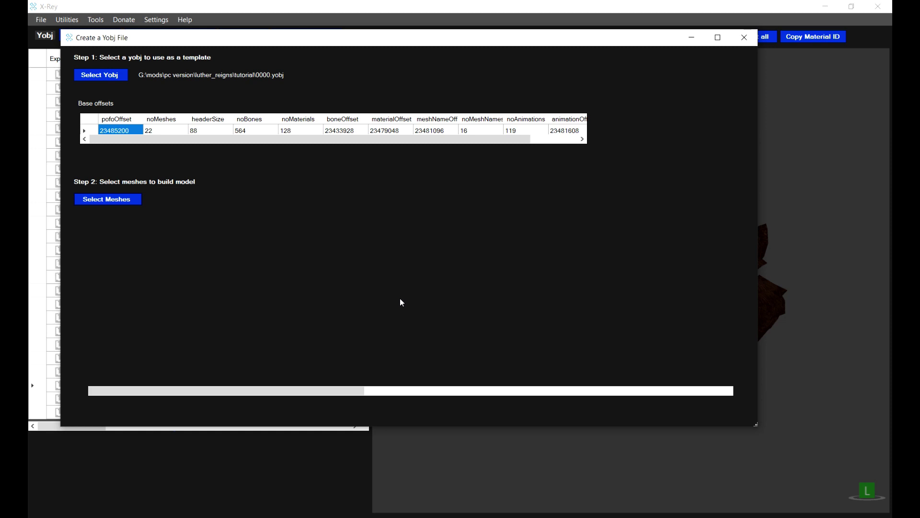
# Maximize the Create a Yobj File window and show the M_LowHead row's Mesh Name choices.
pyautogui.click(718, 38)
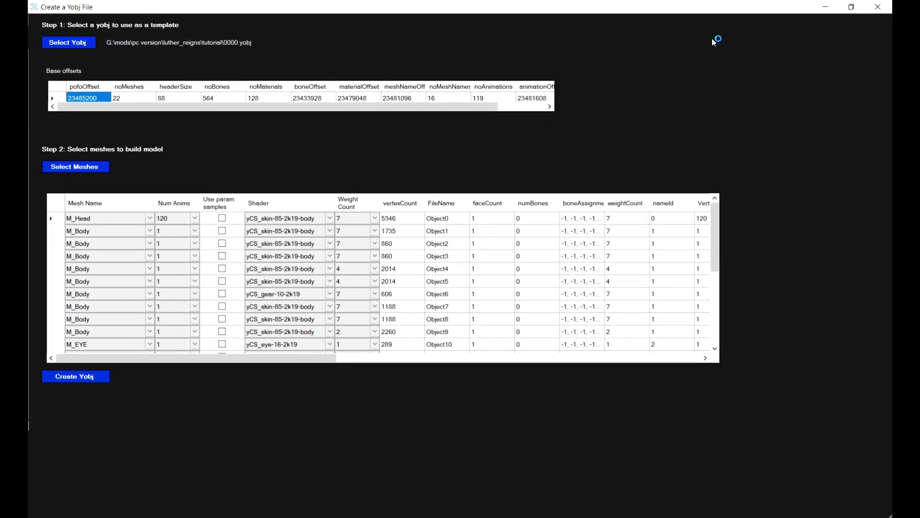
pyautogui.moveTo(715, 242); pyautogui.dragTo(717, 317)
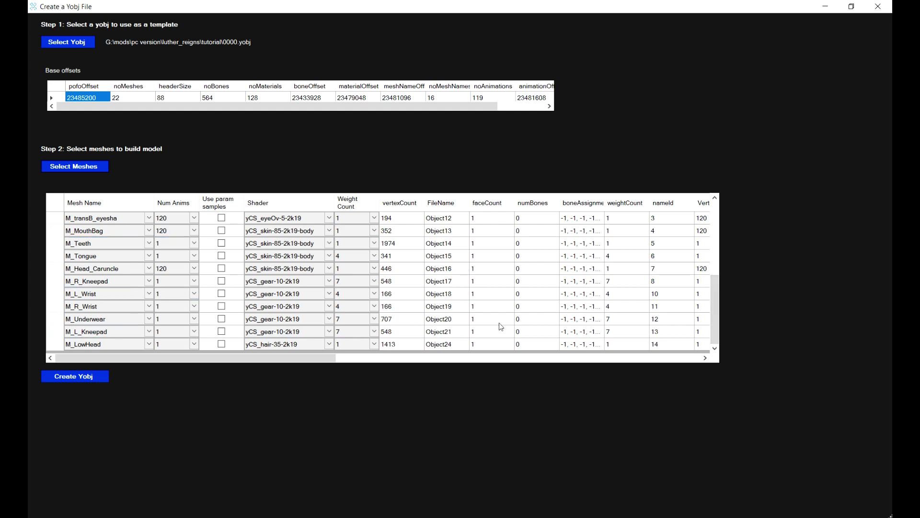
pyautogui.click(169, 257)
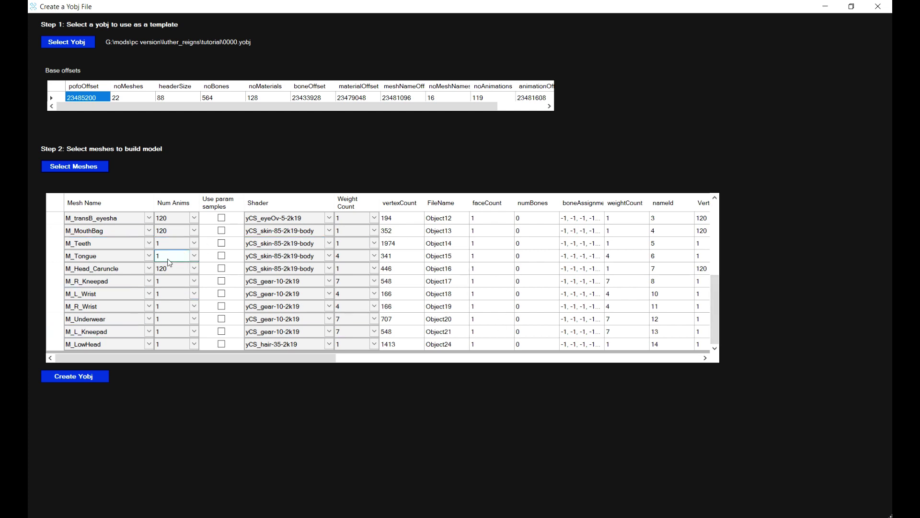
pyautogui.click(151, 345)
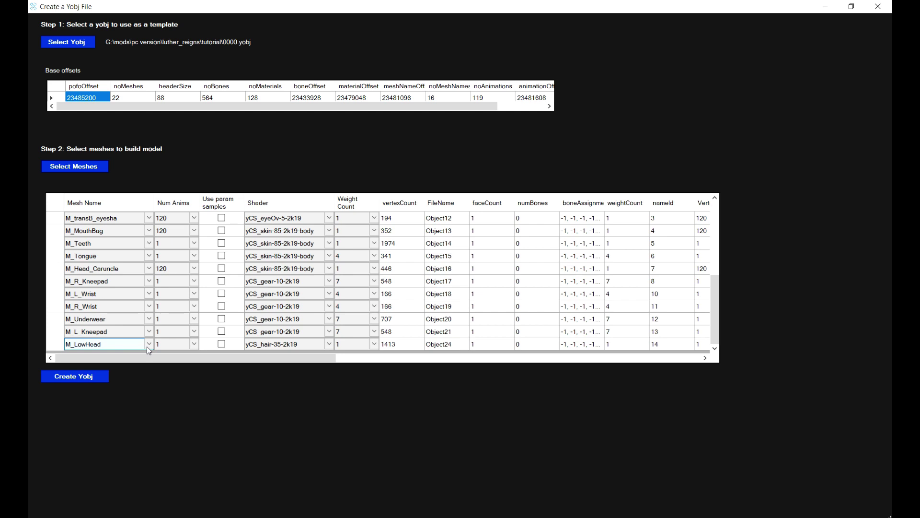
pyautogui.press('Escape')
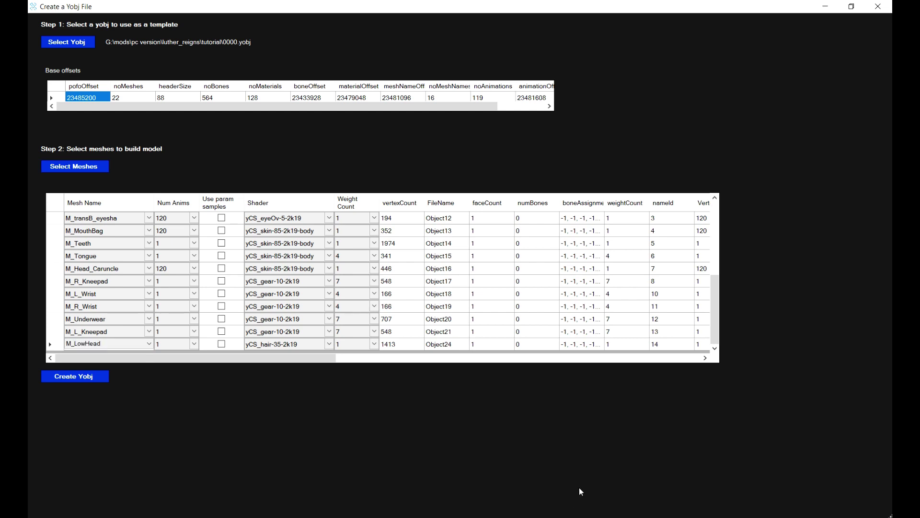
pyautogui.click(149, 344)
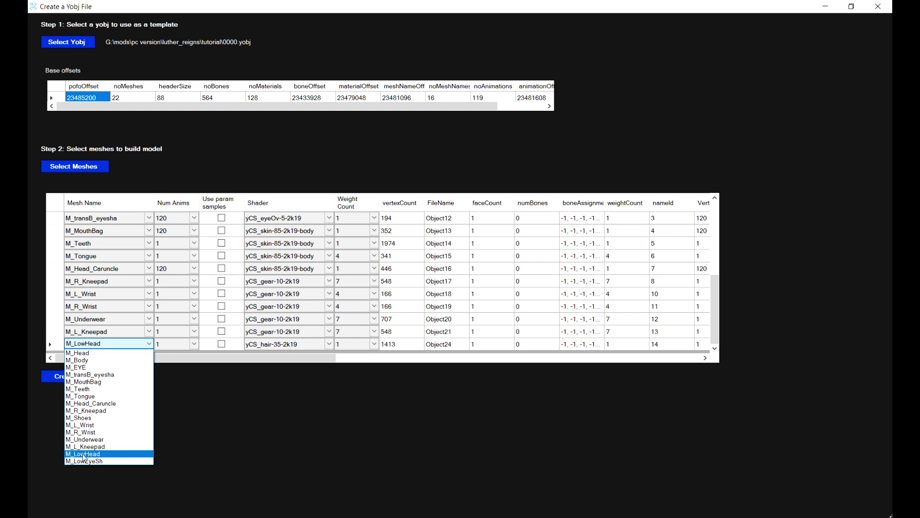
# Keep M_LowHead as the mesh name and set its animation count to 120.
pyautogui.click(84, 454)
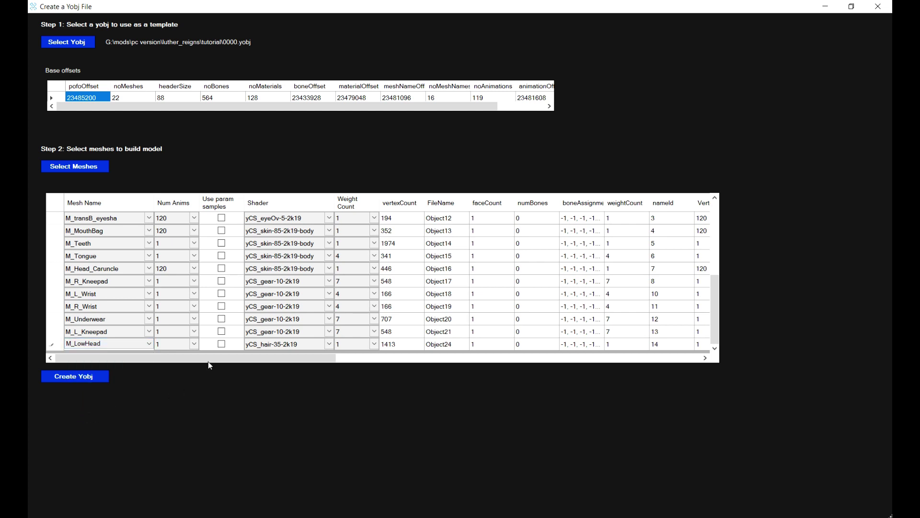
pyautogui.click(194, 344)
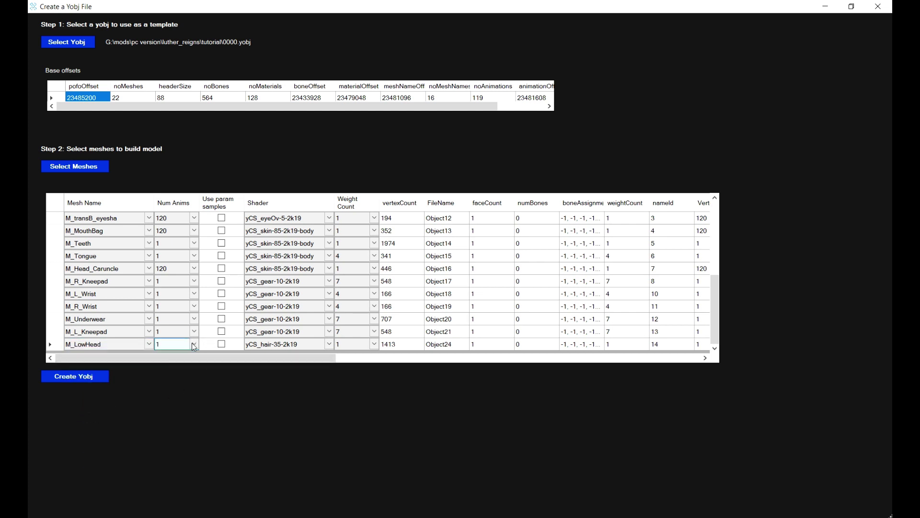
pyautogui.click(194, 345)
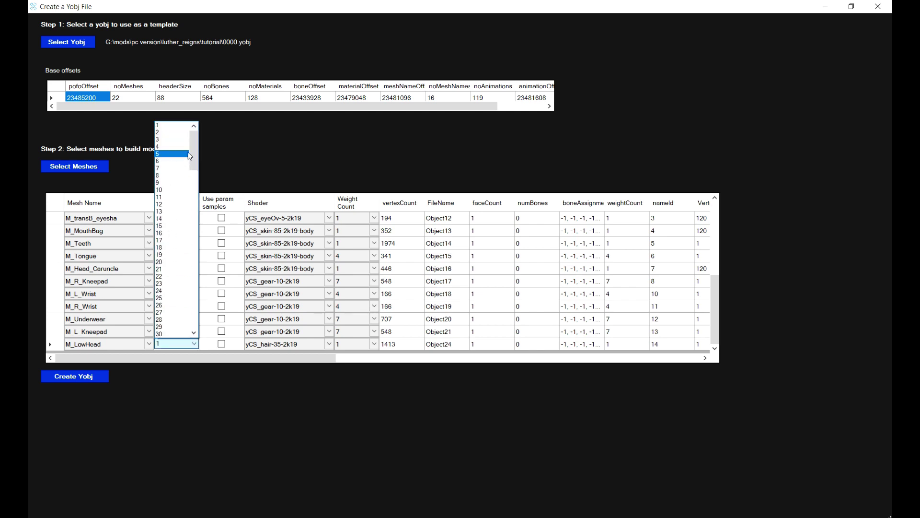
pyautogui.write('120')
pyautogui.press('Return')
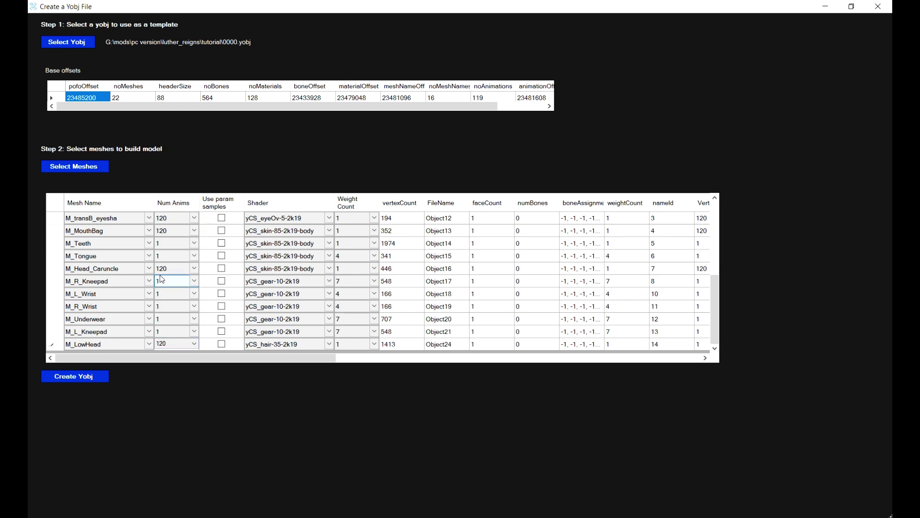
pyautogui.scroll(2, 164, 245)
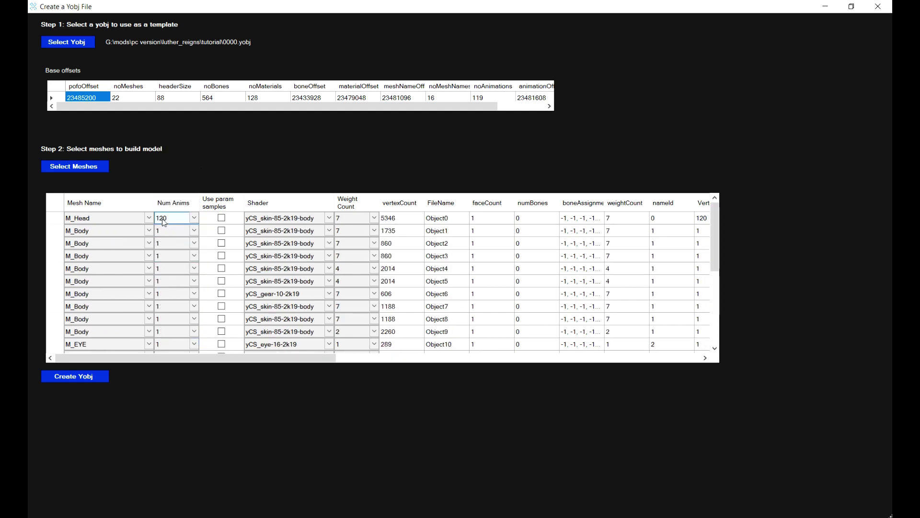
pyautogui.scroll(-4, 164, 310)
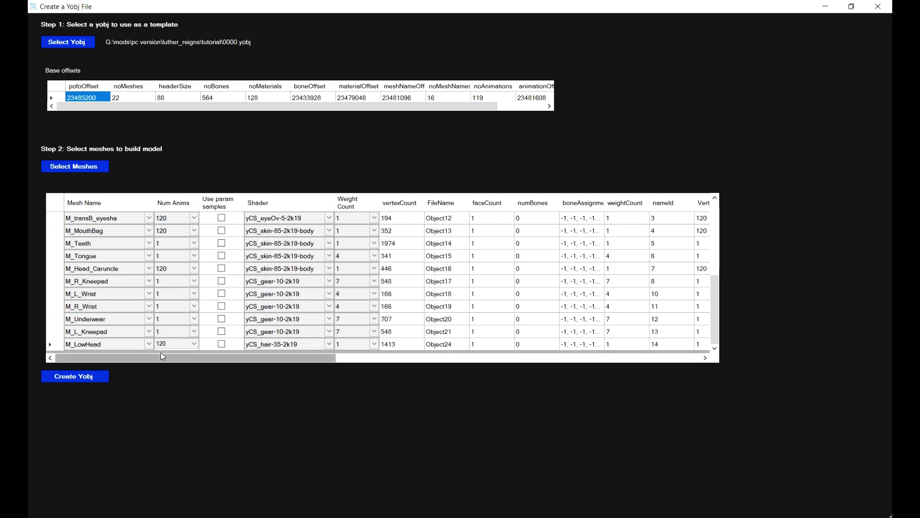
# Give M_LowHead the yCS_trans-10-2k19 shader and a weight count of 7.
pyautogui.click(330, 348)
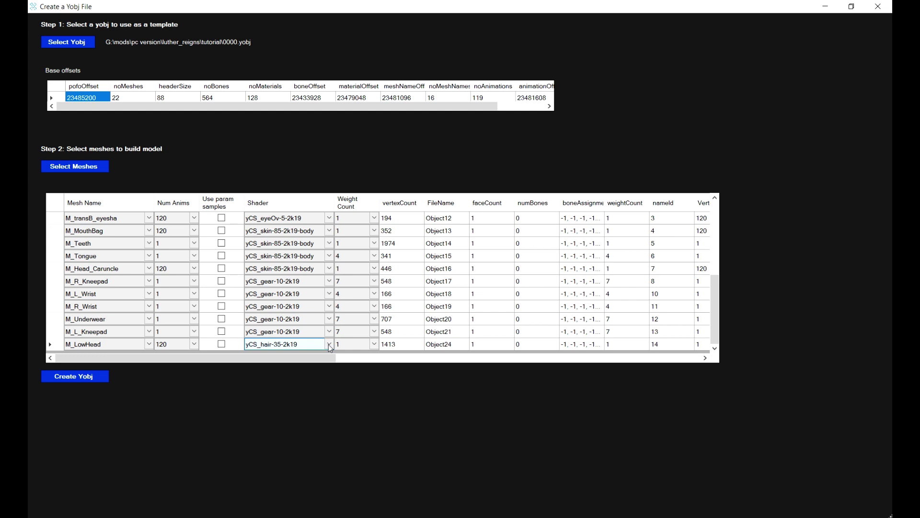
pyautogui.click(329, 345)
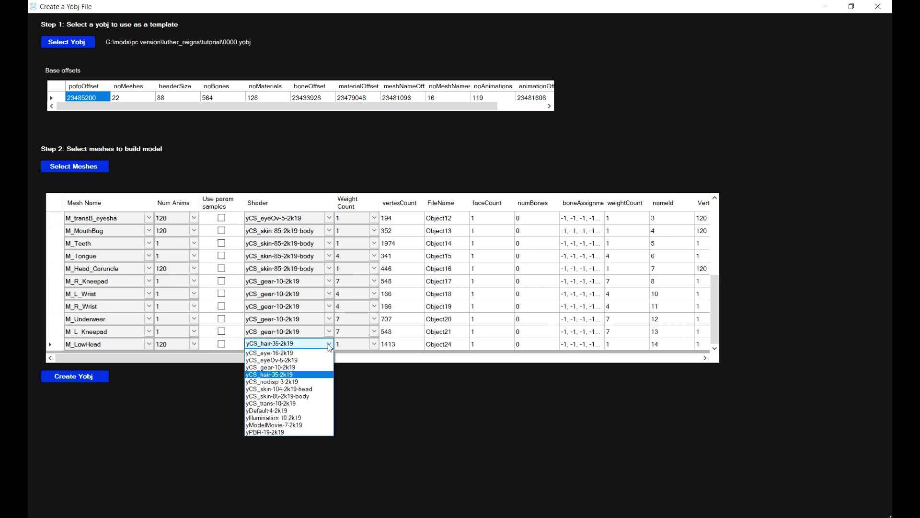
pyautogui.click(300, 403)
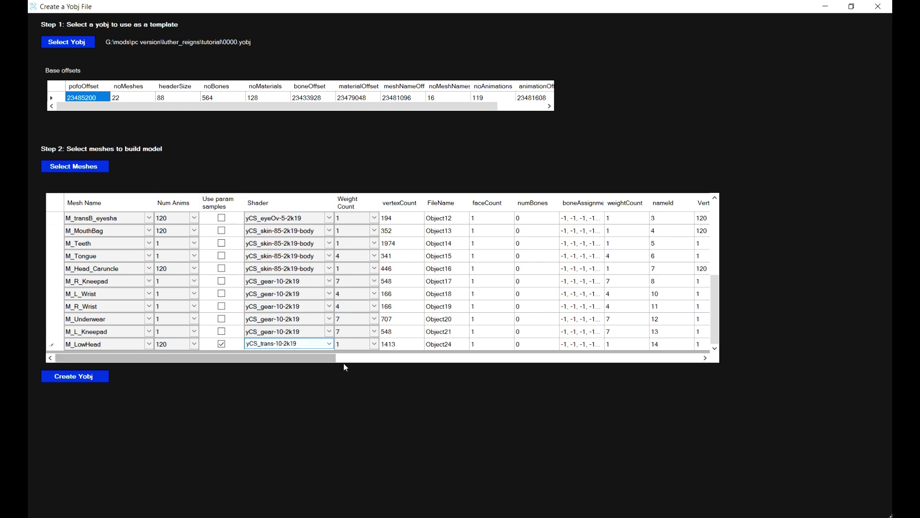
pyautogui.click(364, 345)
pyautogui.click(375, 344)
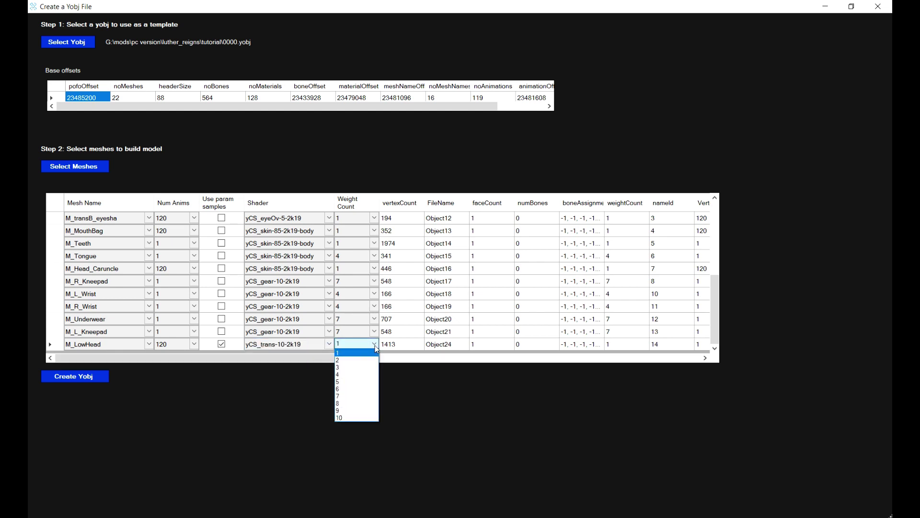
pyautogui.click(338, 397)
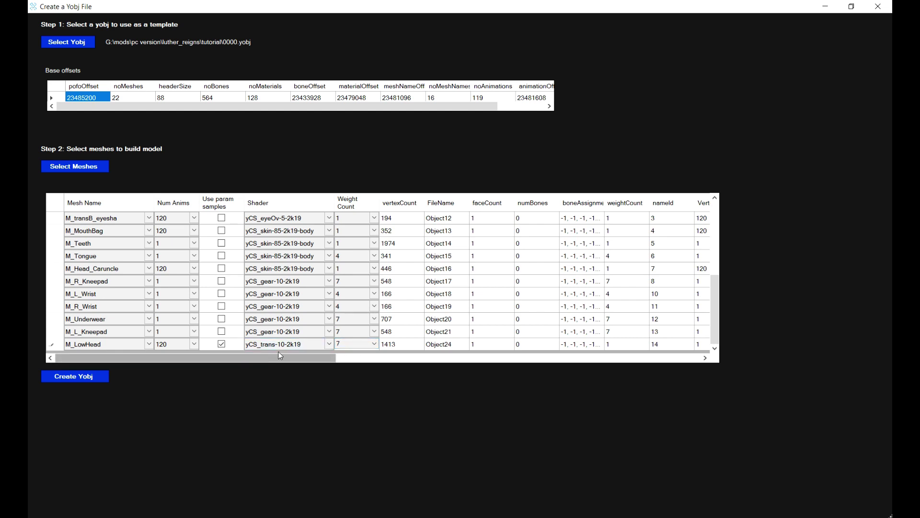
# Build the yobj as 0000_beard in the meshes folder and close the builder window.
pyautogui.click(59, 382)
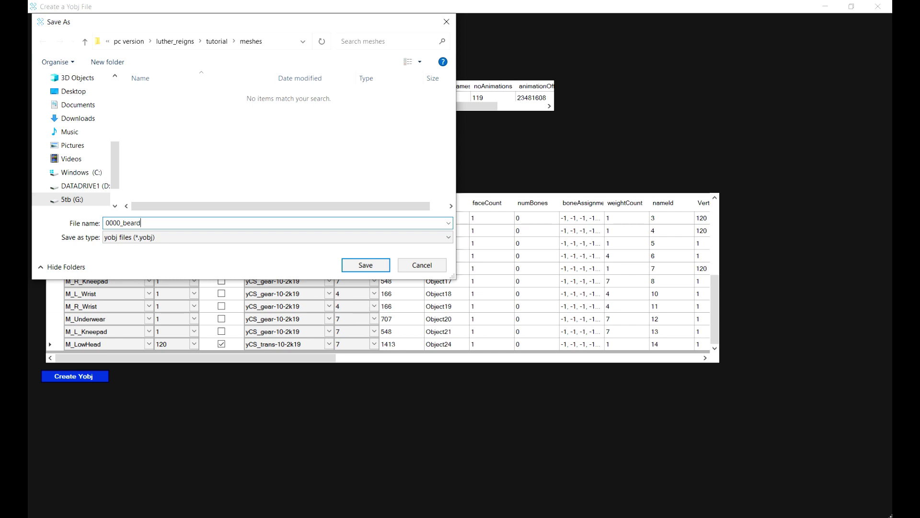
pyautogui.press('Return')
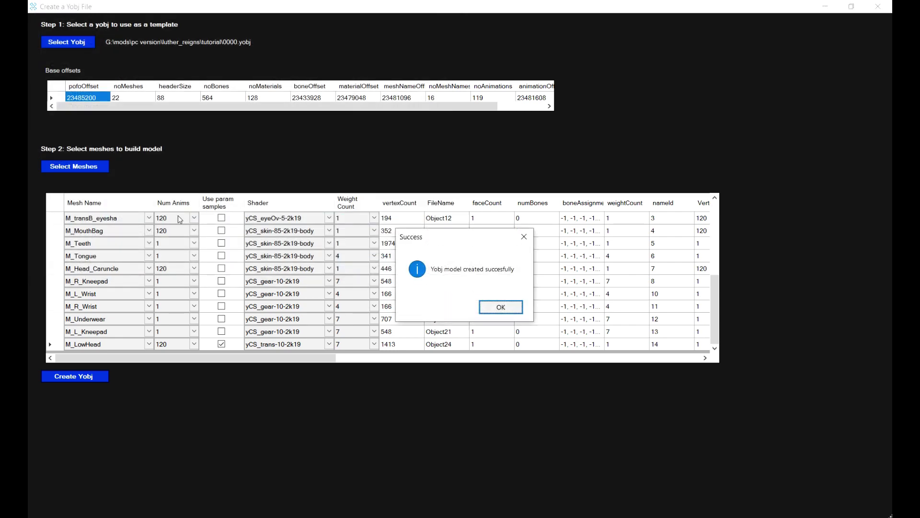
pyautogui.click(499, 307)
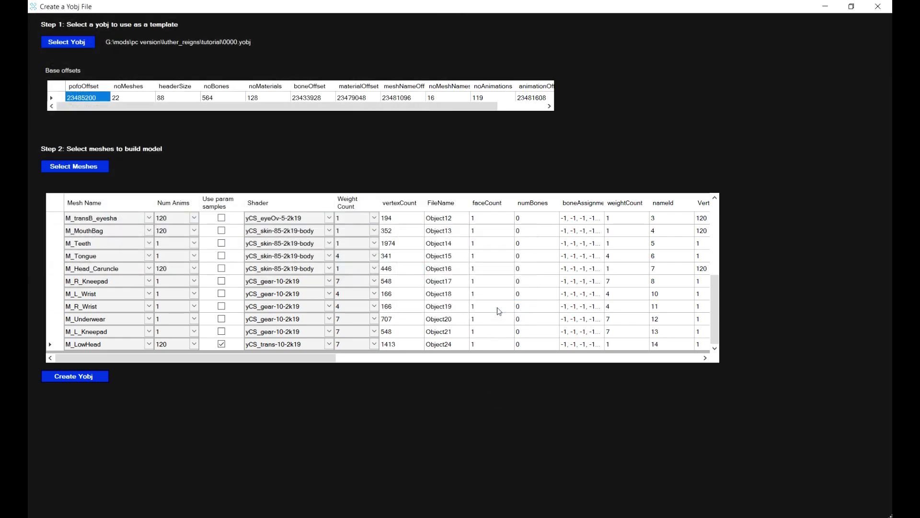
pyautogui.click(878, 6)
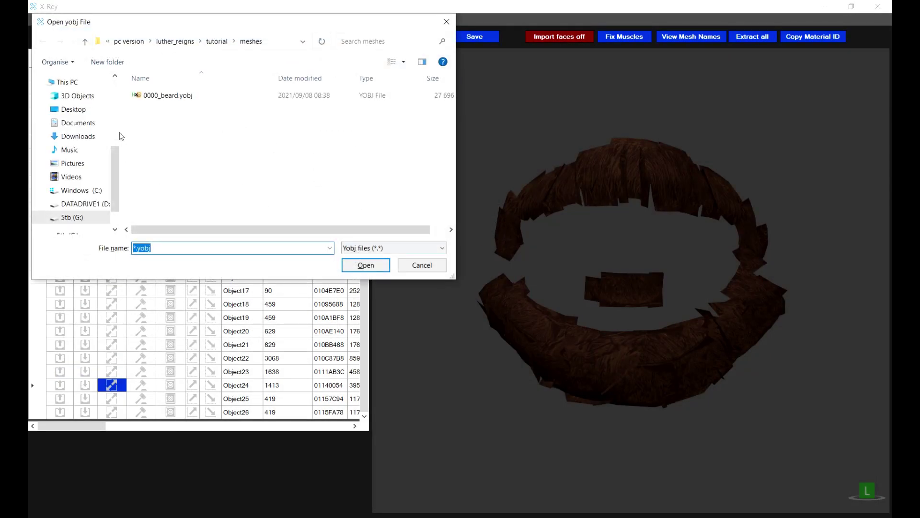
# Load 0000_beard.yobj from the tutorial folder, bringing in the 23-object wrestler.
pyautogui.click(155, 95)
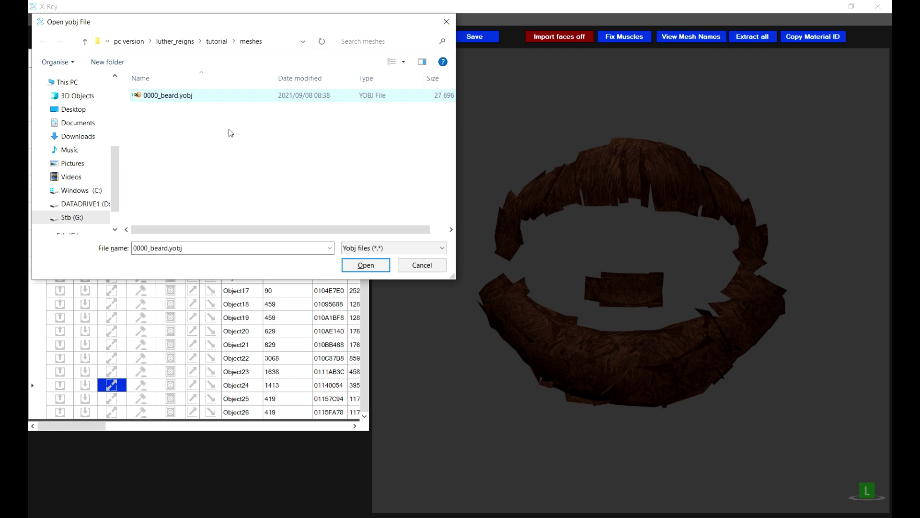
pyautogui.click(215, 43)
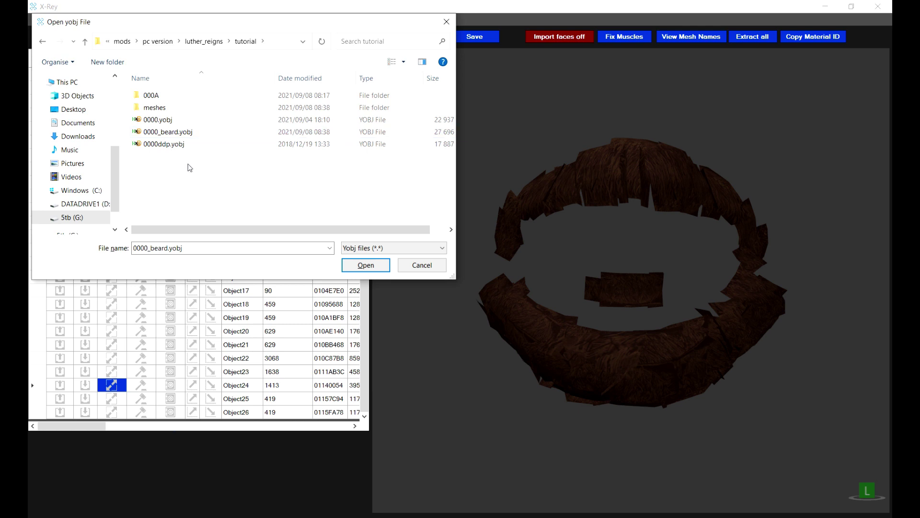
pyautogui.doubleClick(187, 133)
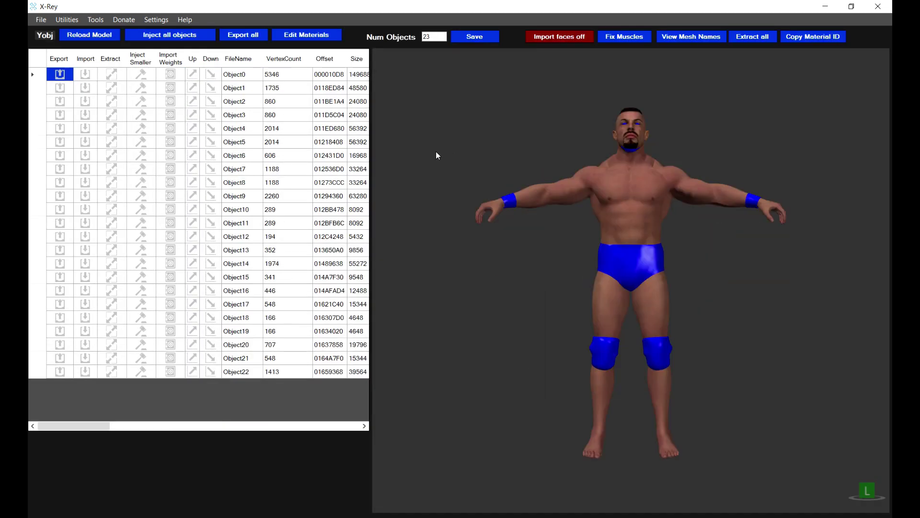
# Inspect the beard on the head, reload the model, and display the 1413-vertex Object22 beard alone.
pyautogui.moveTo(544, 123); pyautogui.dragTo(548, 267, button='middle')
pyautogui.scroll(3, 544, 143)
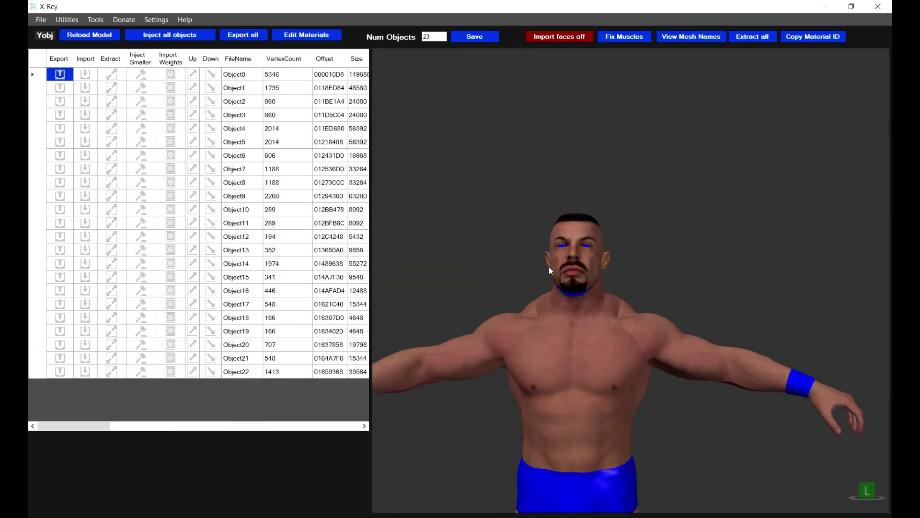
pyautogui.moveTo(548, 267); pyautogui.dragTo(595, 205, button='right')
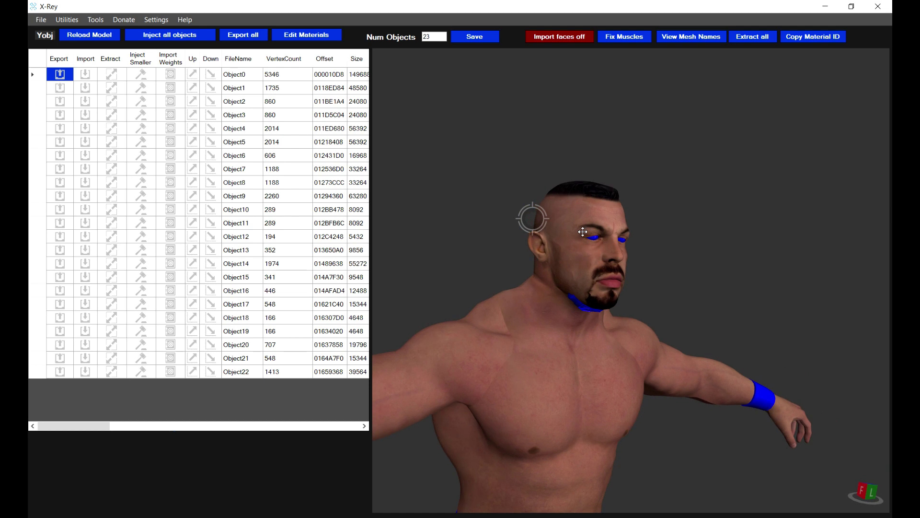
pyautogui.click(238, 372)
pyautogui.moveTo(588, 365); pyautogui.dragTo(657, 355, button='right')
pyautogui.click(233, 362)
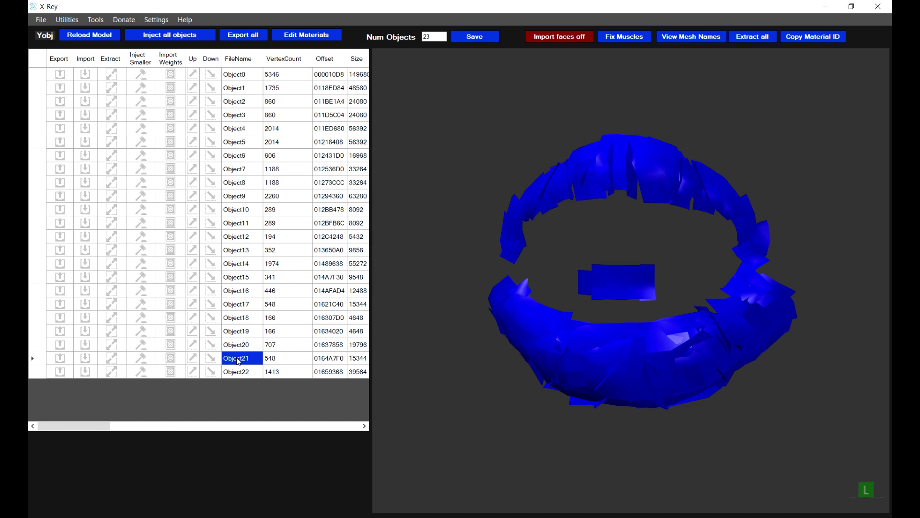
pyautogui.click(73, 40)
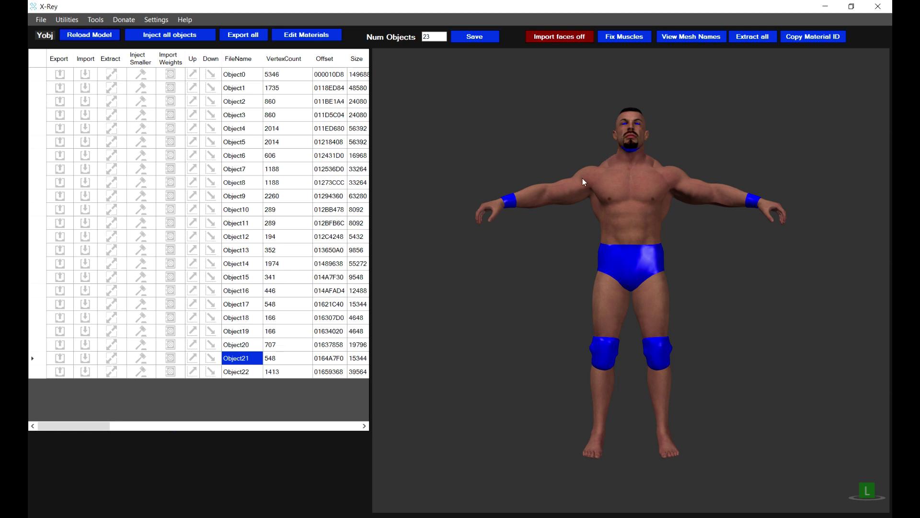
pyautogui.click(249, 374)
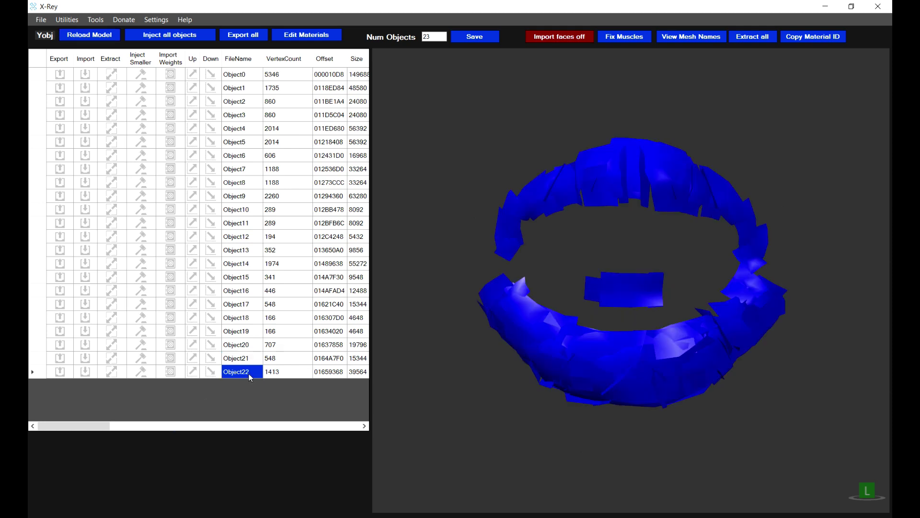